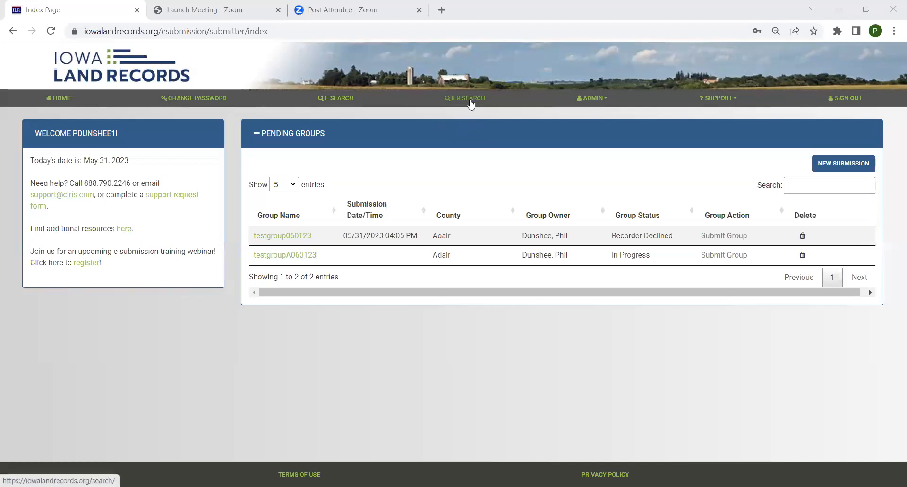
Step: Open ADMIN > USERS from the submitter home and highlight the third user's Submitter User row
{"action": "left_click", "coordinate": [471, 102]}
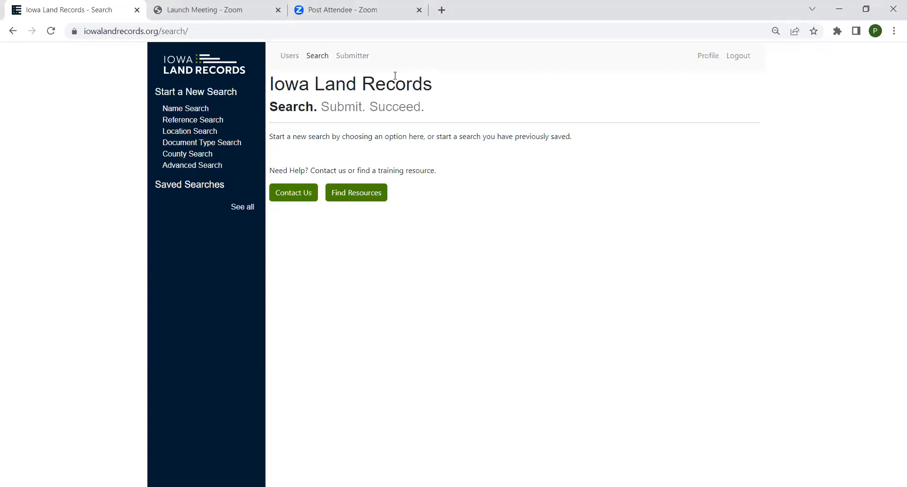
{"action": "left_click", "coordinate": [359, 63]}
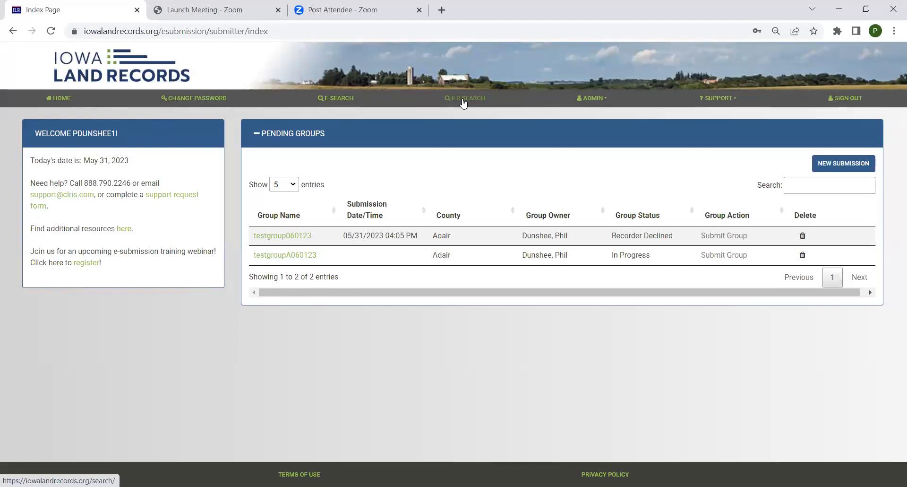
{"action": "left_click", "coordinate": [608, 102]}
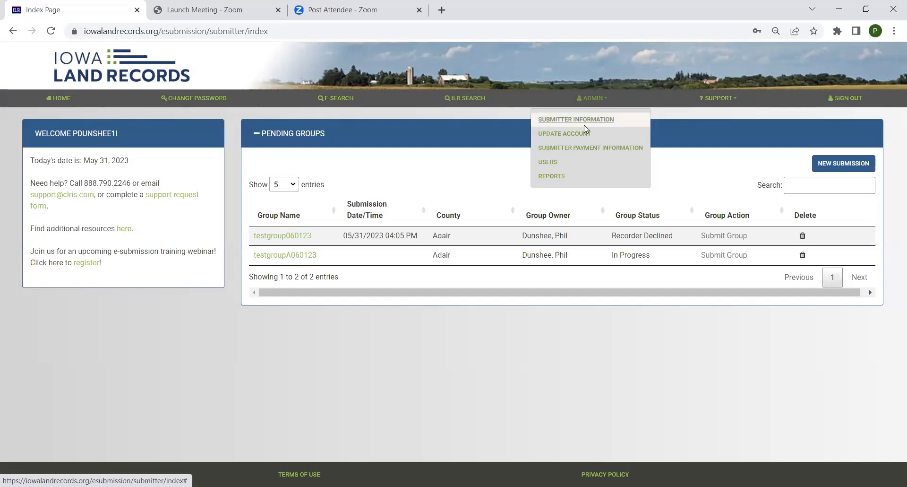
{"action": "left_click", "coordinate": [548, 162]}
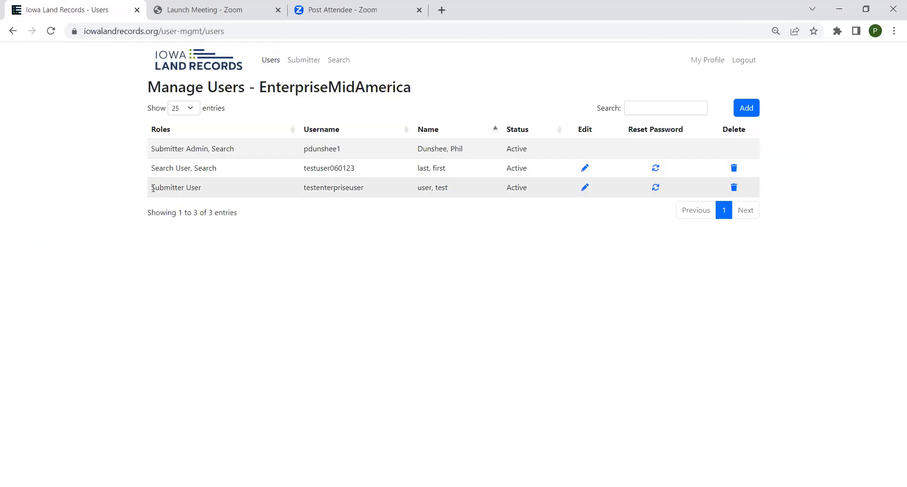
{"action": "left_click_drag", "start_coordinate": [151, 187], "coordinate": [215, 195]}
{"action": "left_click_drag", "start_coordinate": [299, 197], "coordinate": [545, 193]}
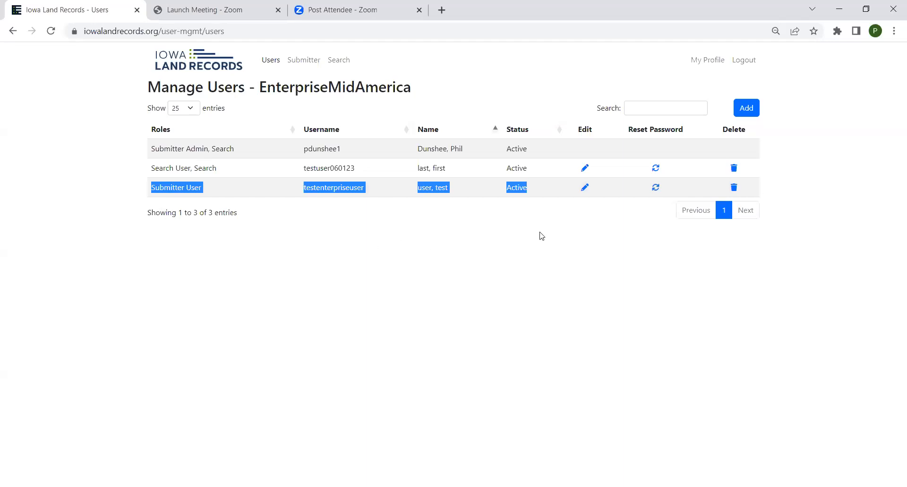
Step: Edit the third user, testenterpriseuser, tick Enable Search, and submit the change
{"action": "left_click", "coordinate": [586, 190]}
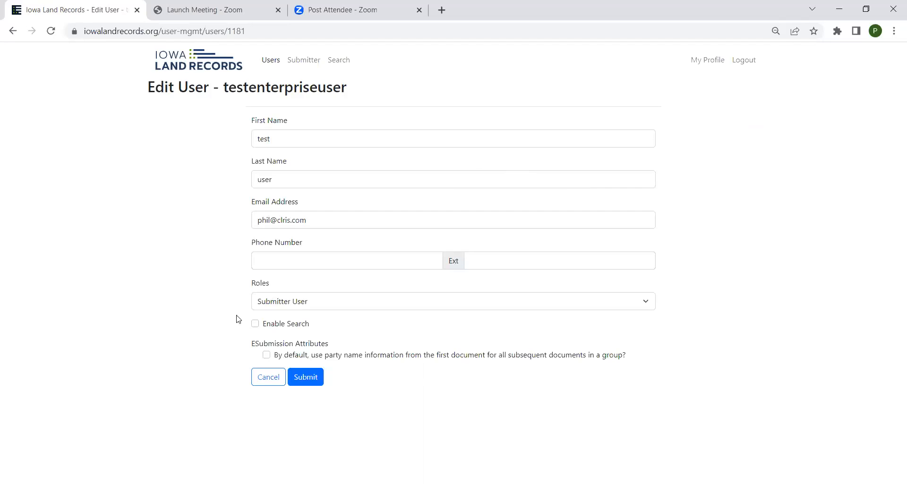
{"action": "left_click", "coordinate": [255, 324]}
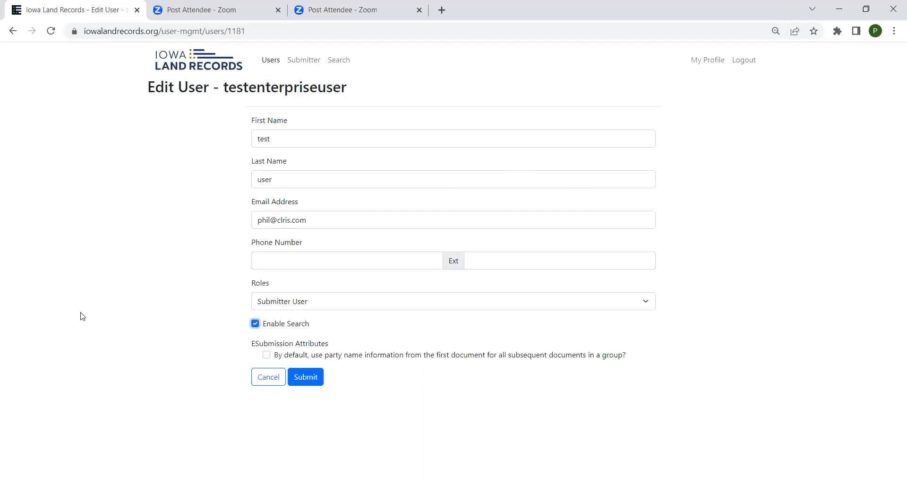
{"action": "left_click", "coordinate": [306, 378]}
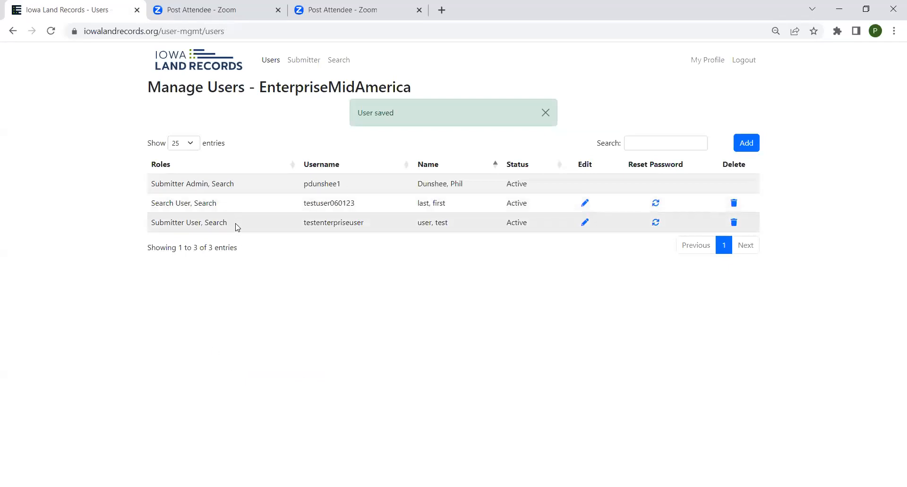
{"action": "left_click_drag", "start_coordinate": [226, 224], "coordinate": [205, 223]}
Step: Start a new user with username searchuser and the Search User role
{"action": "left_click", "coordinate": [748, 144]}
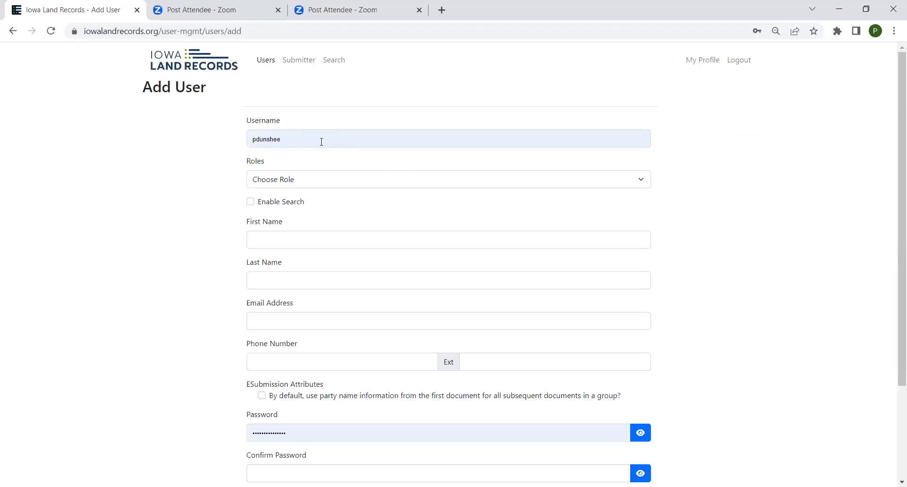
{"action": "double_click", "coordinate": [321, 141]}
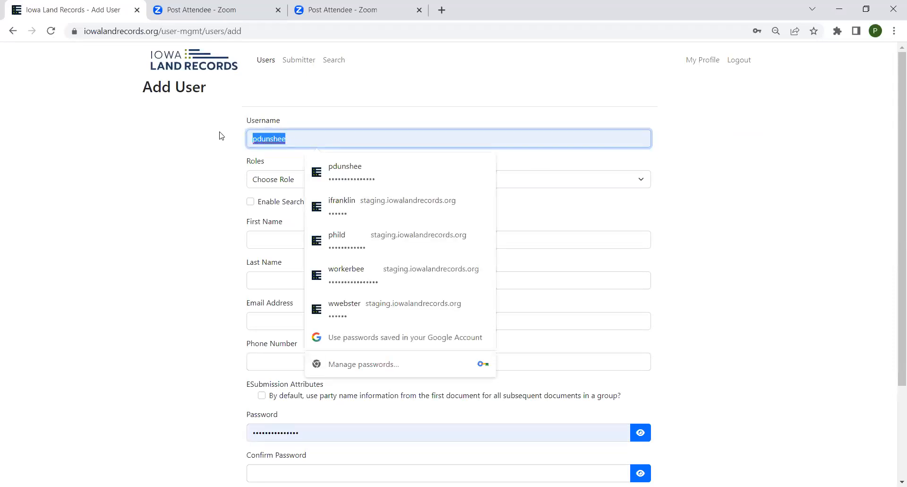
{"action": "type", "text": "search"}
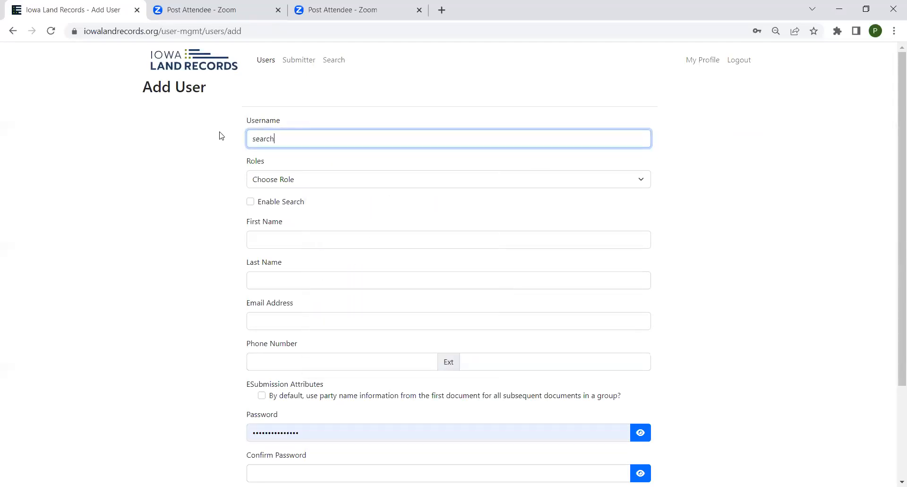
{"action": "type", "text": "user"}
{"action": "left_click", "coordinate": [321, 182]}
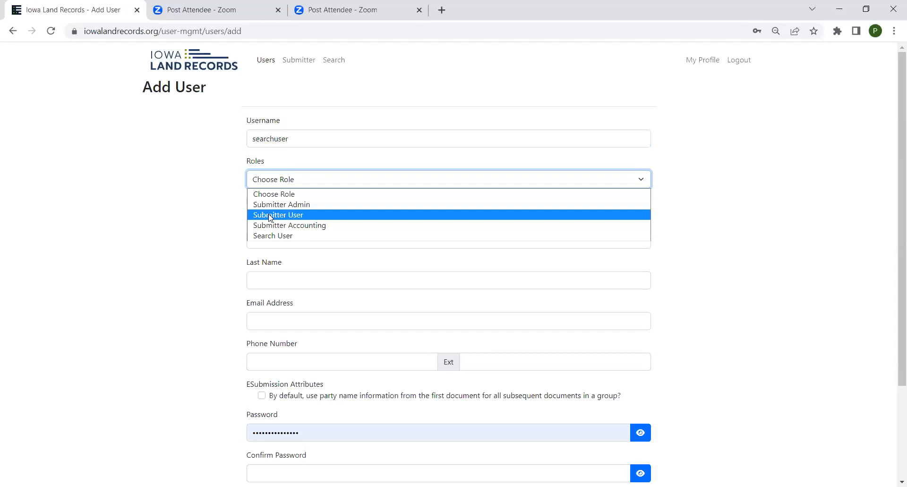
{"action": "left_click", "coordinate": [284, 240]}
Step: Enter first name 'first', last name 'last', the e-mail address, and the suggested phone number
{"action": "left_click", "coordinate": [282, 237]}
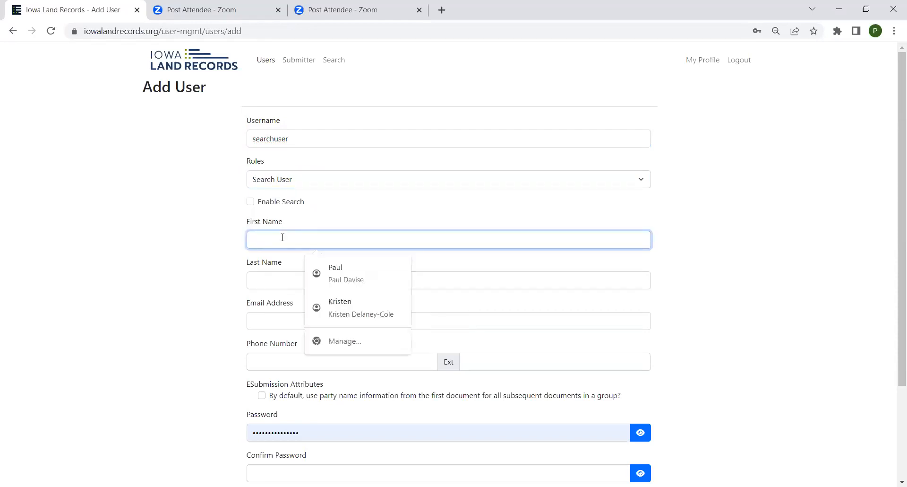
{"action": "type", "text": "first"}
{"action": "key", "text": "Tab"}
{"action": "type", "text": "last"}
{"action": "key", "text": "Tab"}
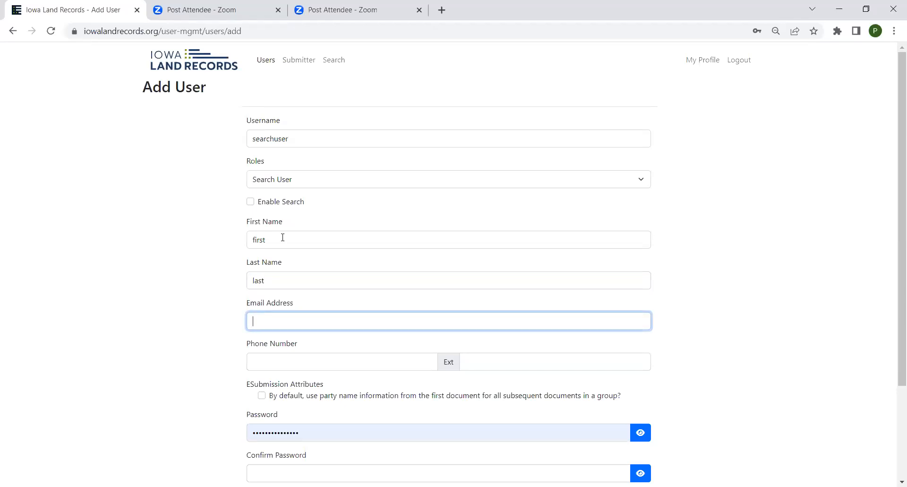
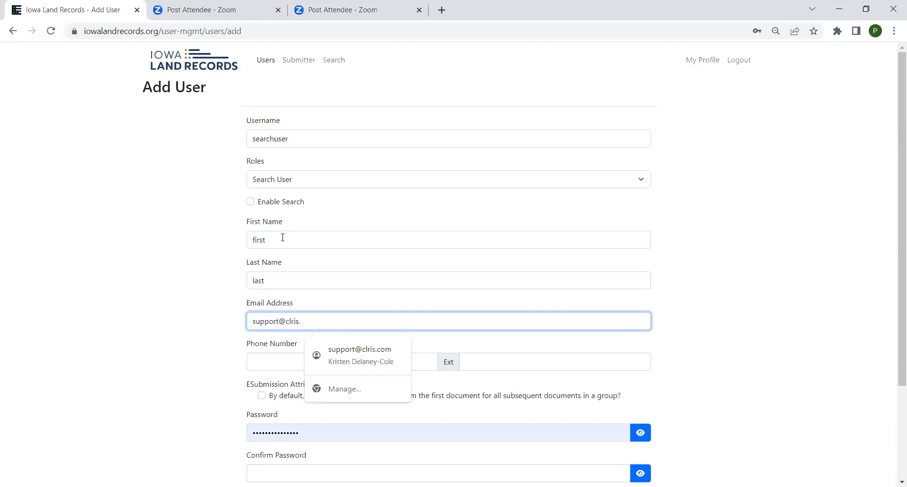
{"action": "key", "text": "Tab"}
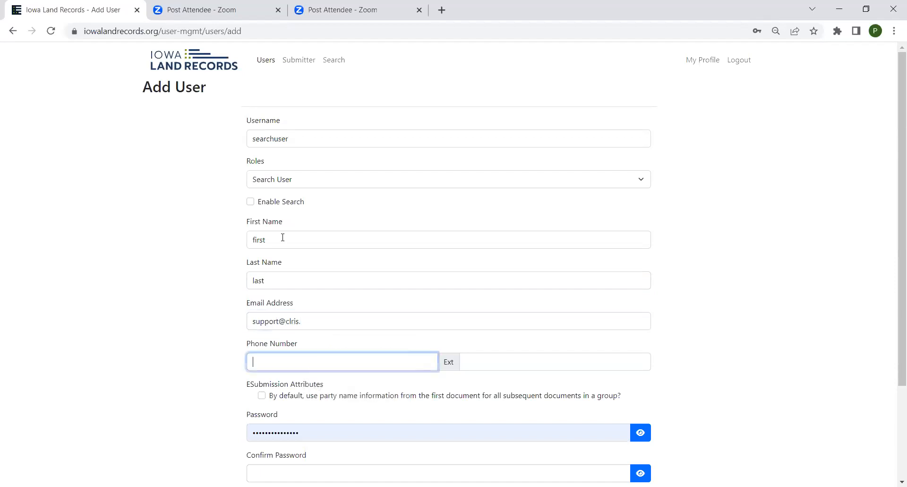
{"action": "left_click", "coordinate": [327, 314]}
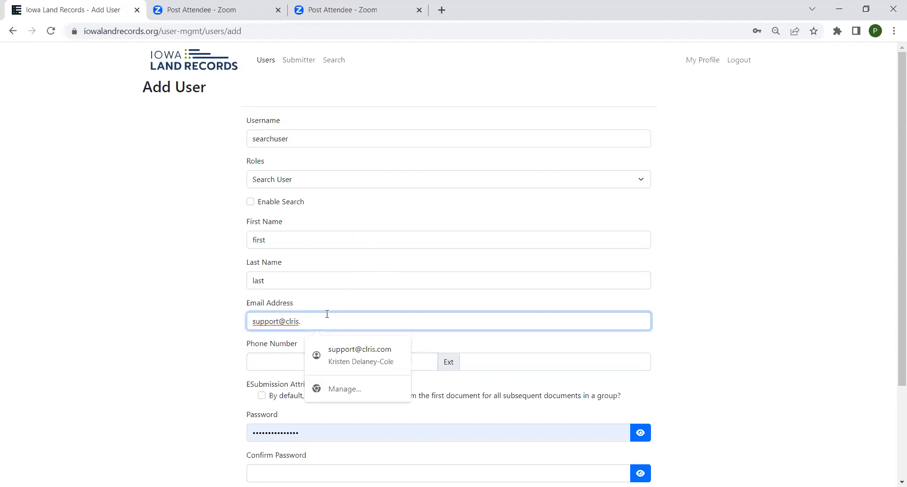
{"action": "type", "text": "com"}
{"action": "key", "text": "Tab"}
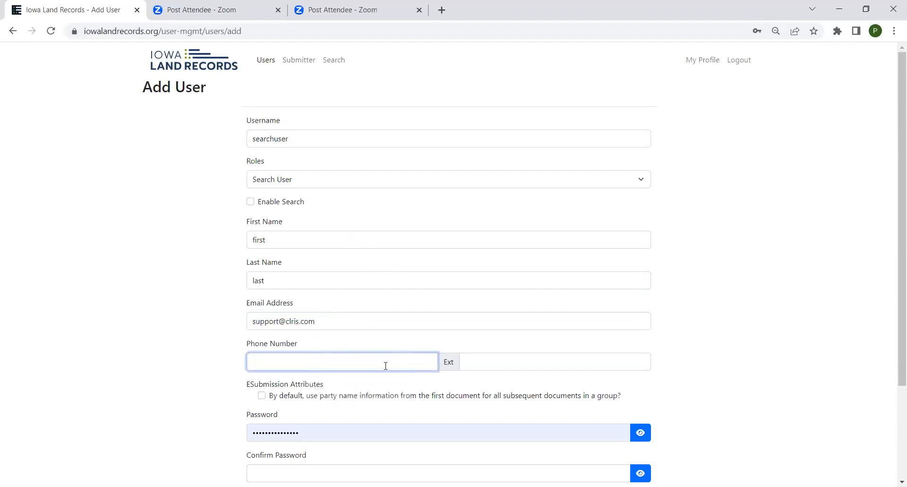
{"action": "type", "text": "5555551212"}
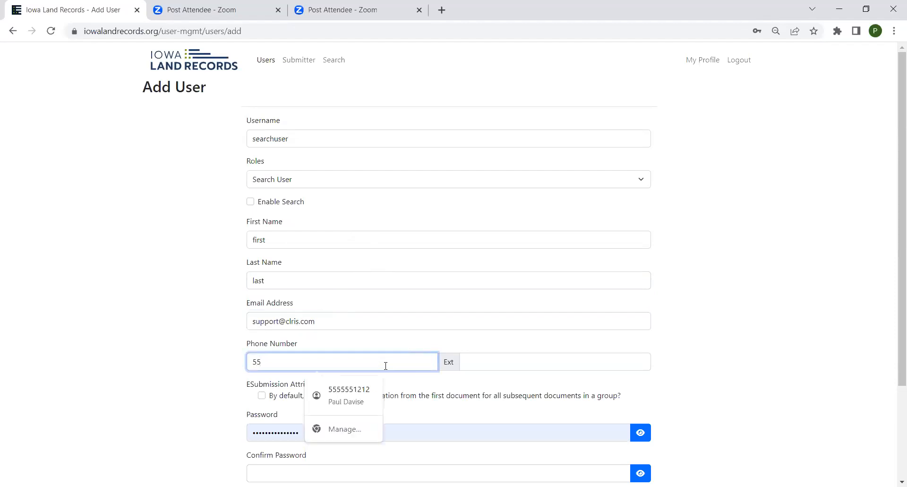
{"action": "left_click", "coordinate": [355, 393]}
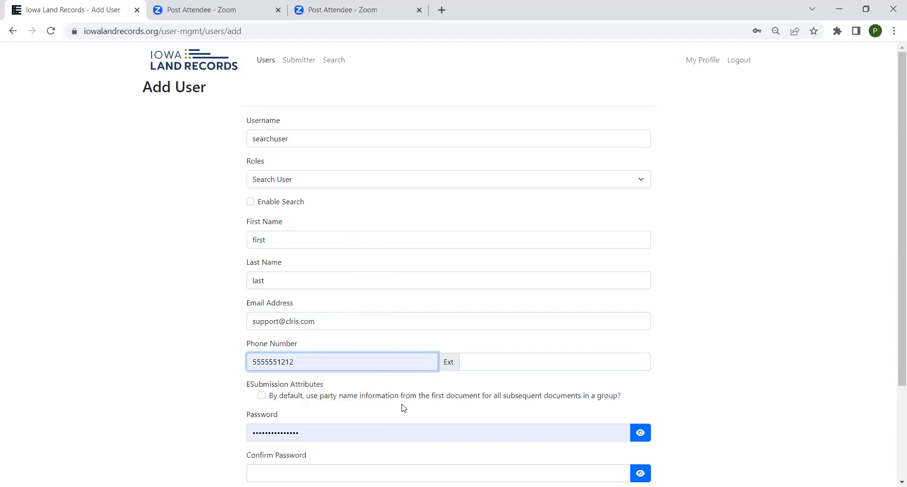
Step: Replace the existing password with a new one and retype it in Confirm Password
{"action": "scroll", "coordinate": [396, 399], "scroll_direction": "down", "scroll_amount": 3}
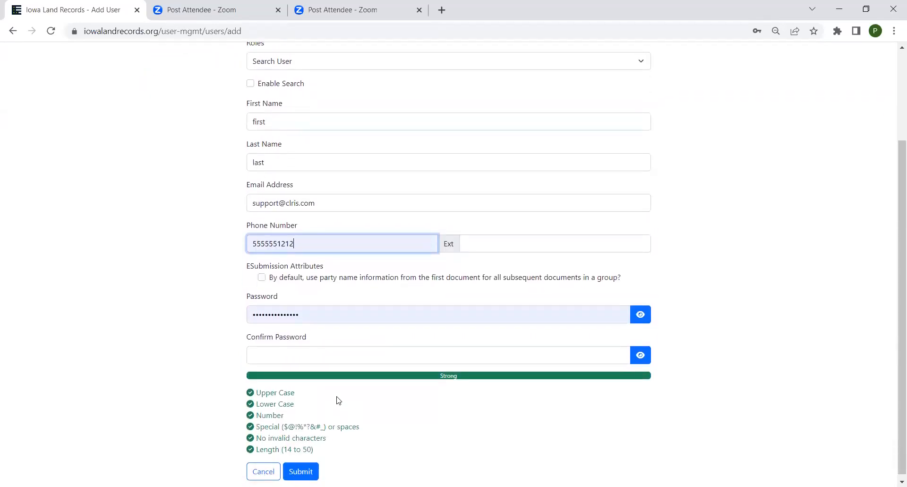
{"action": "scroll", "coordinate": [361, 360], "scroll_direction": "up", "scroll_amount": 1}
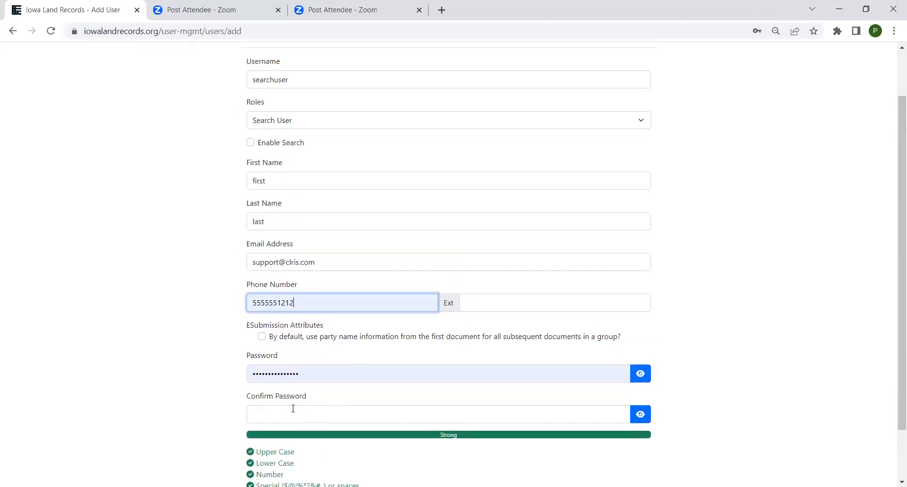
{"action": "left_click_drag", "start_coordinate": [318, 375], "coordinate": [223, 376]}
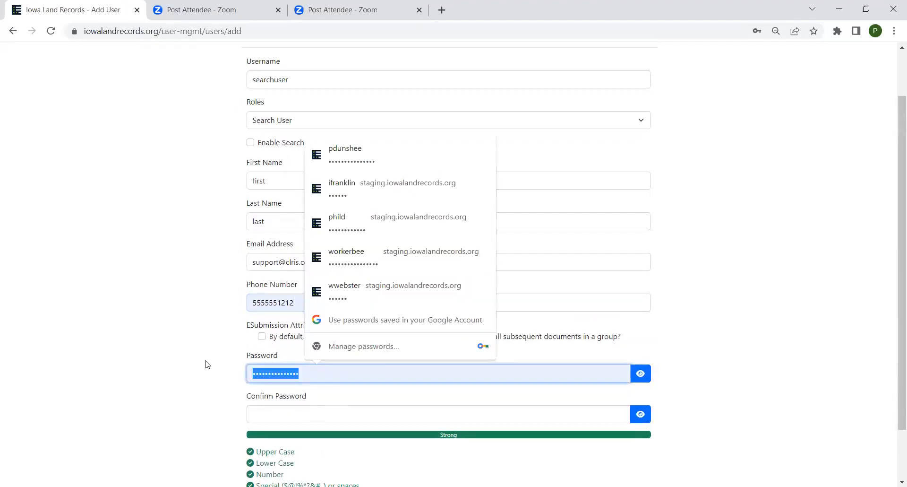
{"action": "type", "text": "••••"}
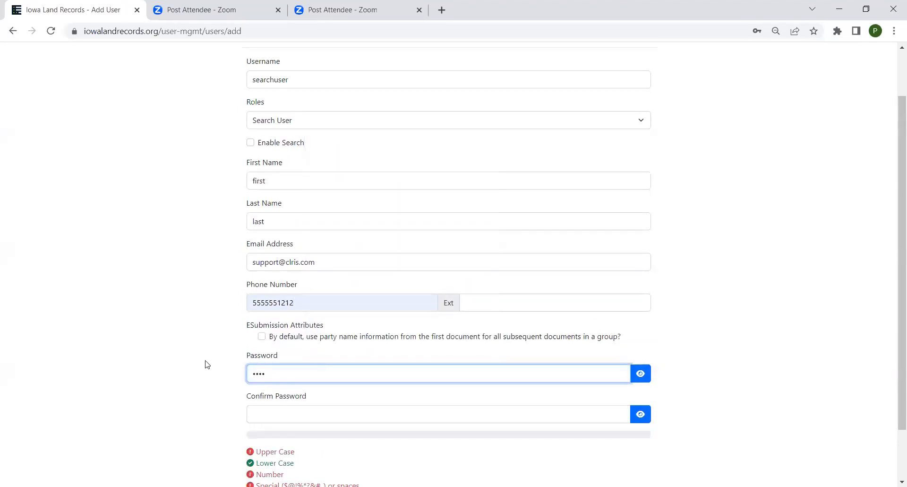
{"action": "type", "text": "•••••"}
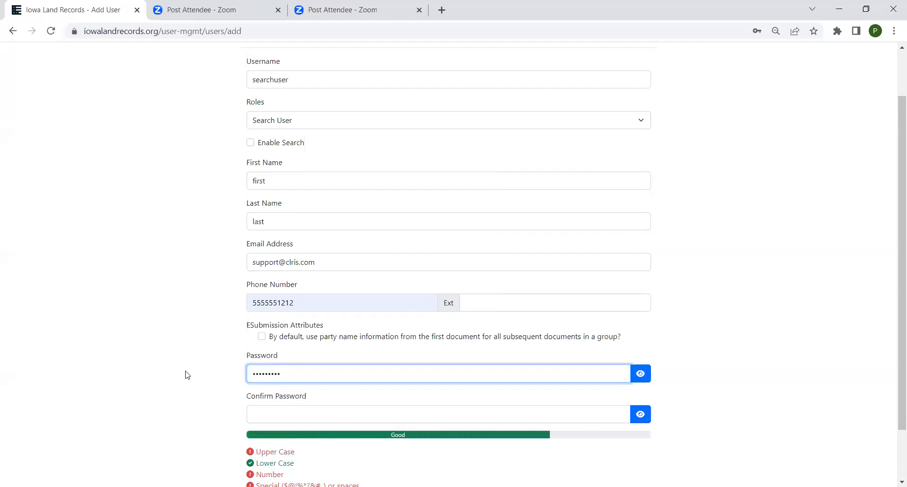
{"action": "left_click", "coordinate": [263, 411]}
{"action": "type", "text": "••••••••"}
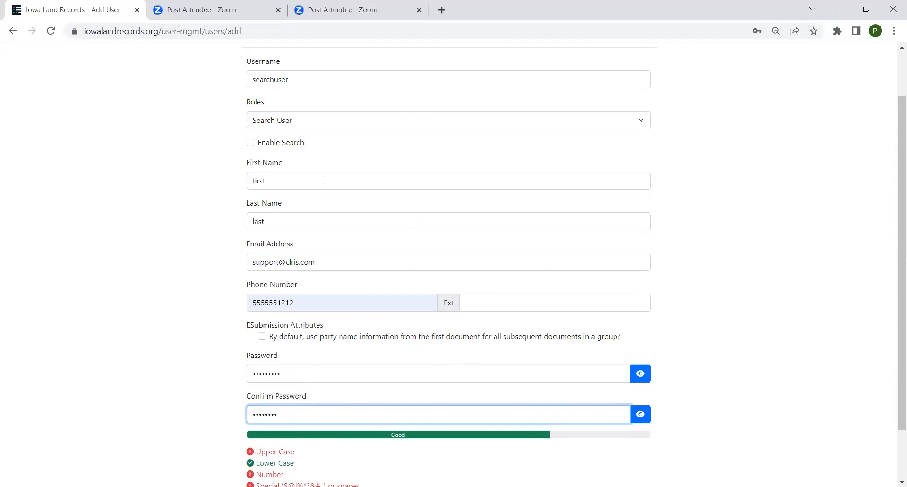
Step: Tick Enable Search for the new searchuser account and scroll down toward Submit
{"action": "left_click", "coordinate": [251, 143]}
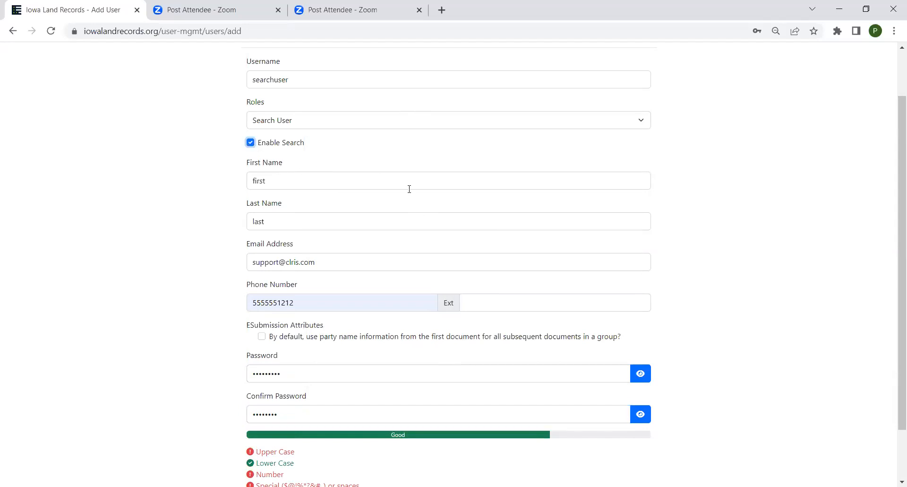
{"action": "scroll", "coordinate": [409, 189], "scroll_direction": "down", "scroll_amount": 2}
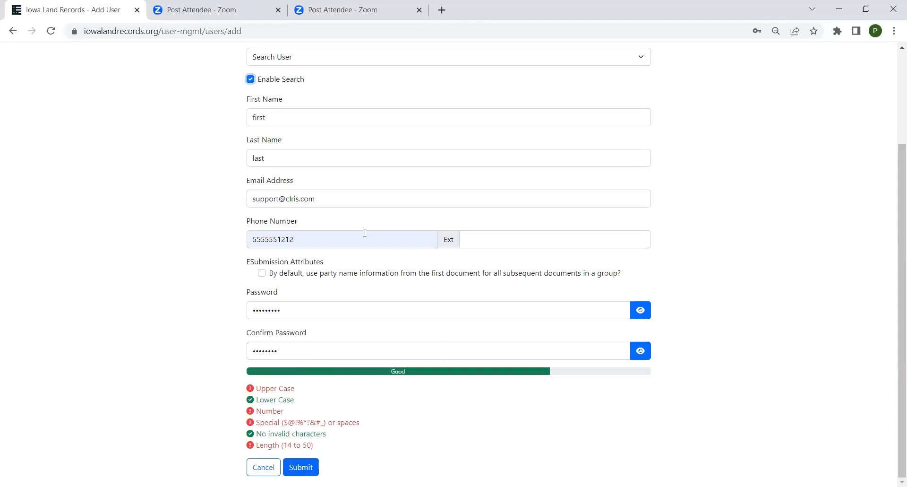
{"action": "left_click", "coordinate": [477, 65]}
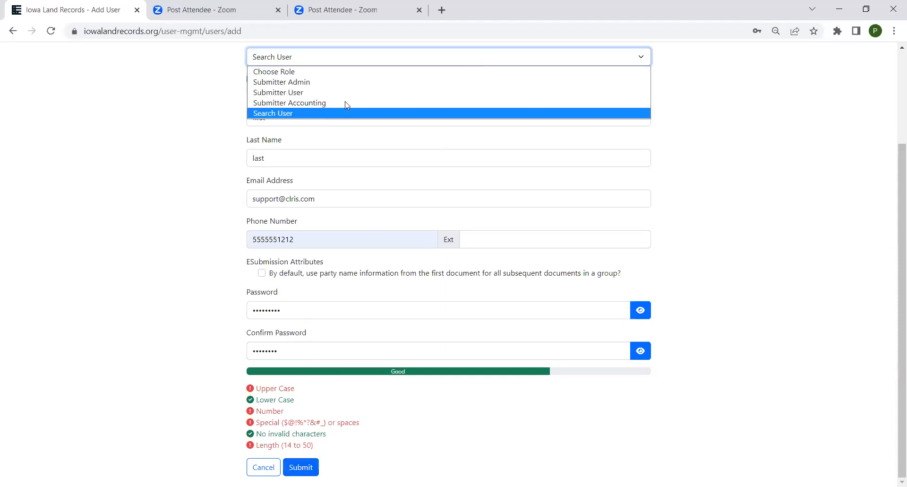
{"action": "left_click", "coordinate": [331, 113]}
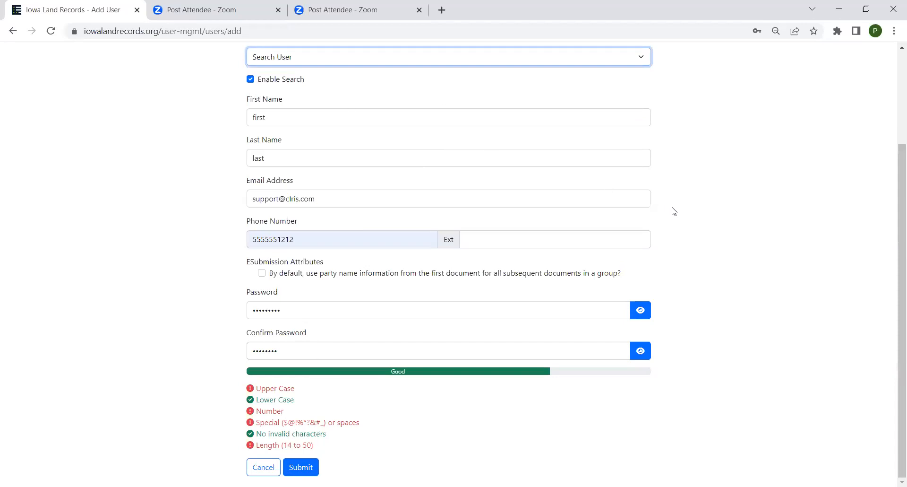